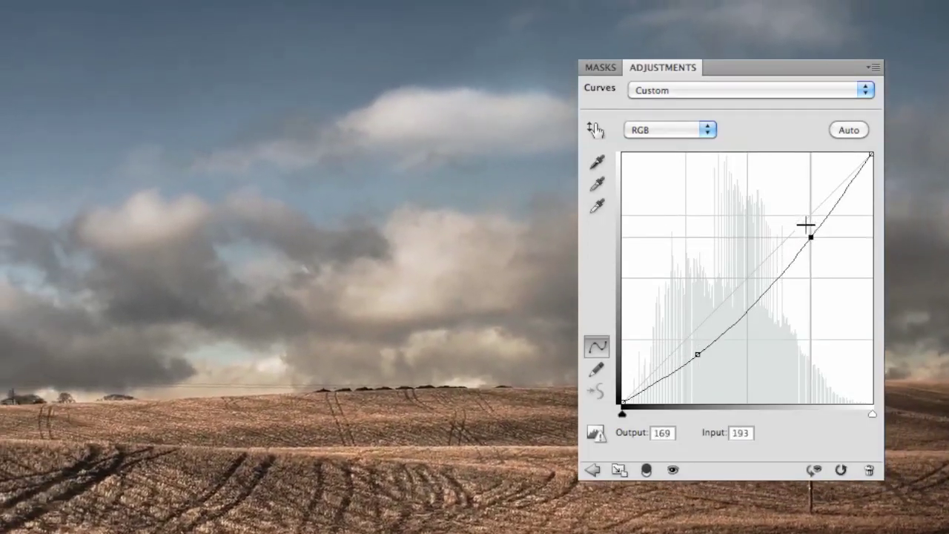
# - Drag the upper curve point up and left to brighten the cloudy field photo
pyautogui.moveTo(810, 237); pyautogui.dragTo(792, 208)
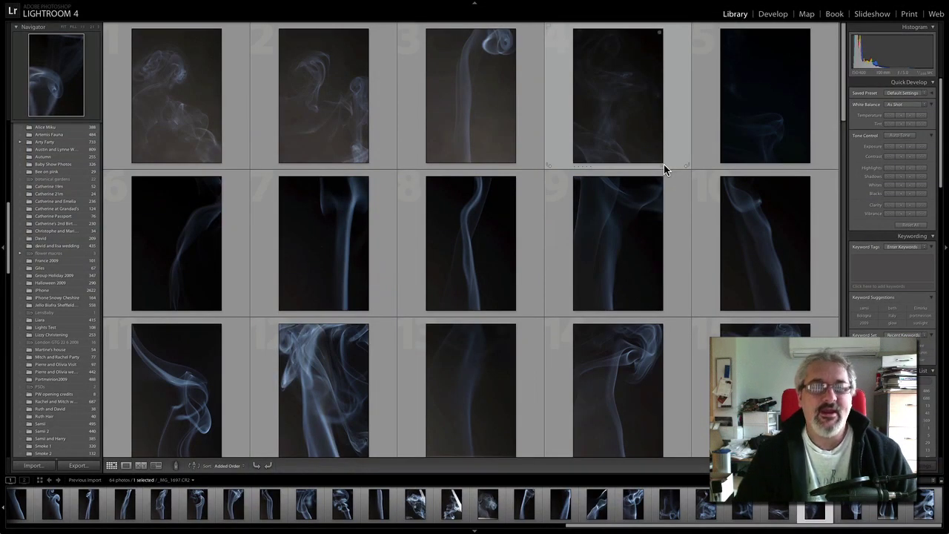
# - Browse the smoke thumbnails, preview the first shot, then open _MG_1650 full-size in Loupe
pyautogui.scroll(-4, 550, 311)
pyautogui.scroll(5, 550, 308)
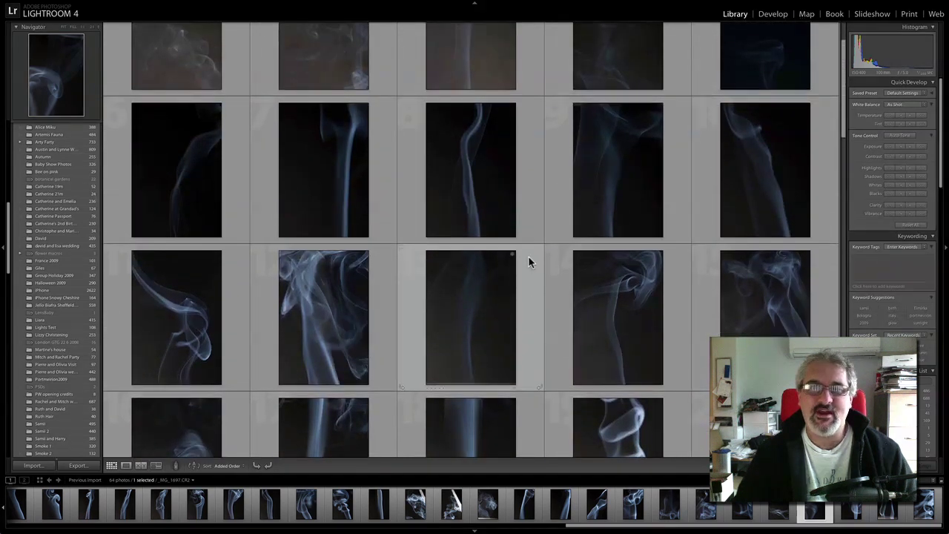
pyautogui.scroll(1, 529, 258)
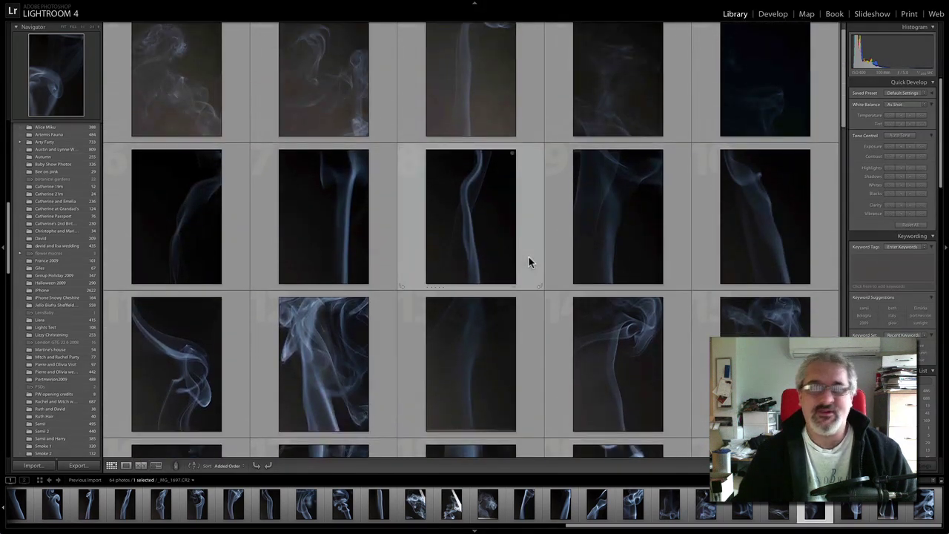
pyautogui.doubleClick(206, 102)
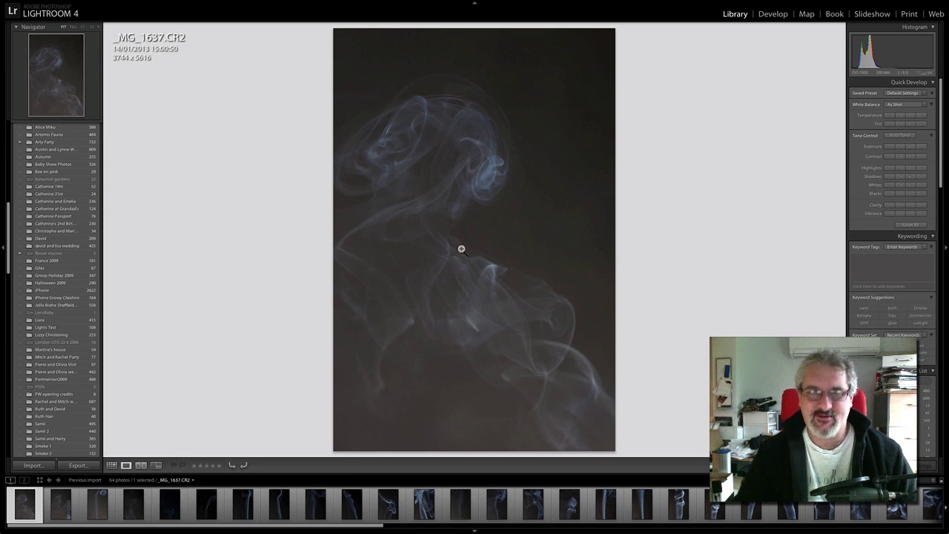
pyautogui.press('g')
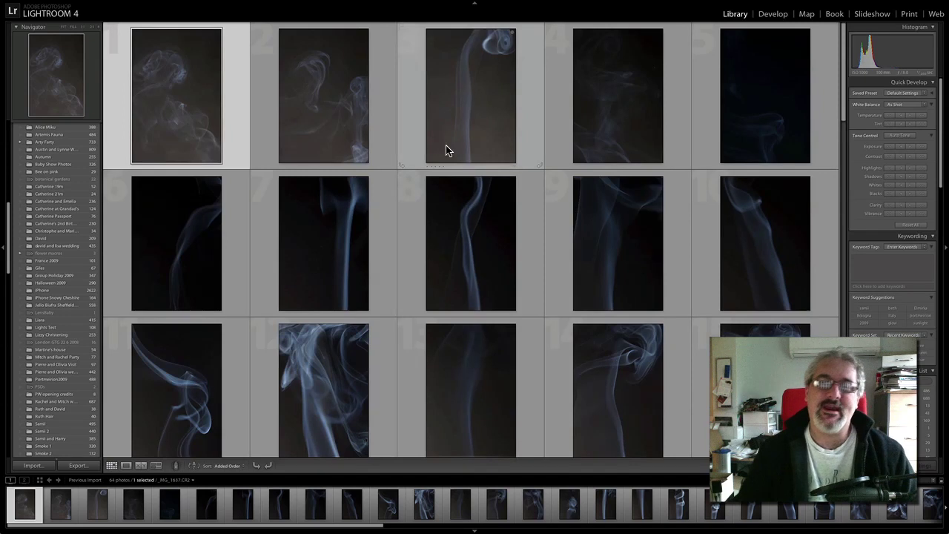
pyautogui.scroll(-3, 620, 379)
pyautogui.doubleClick(615, 314)
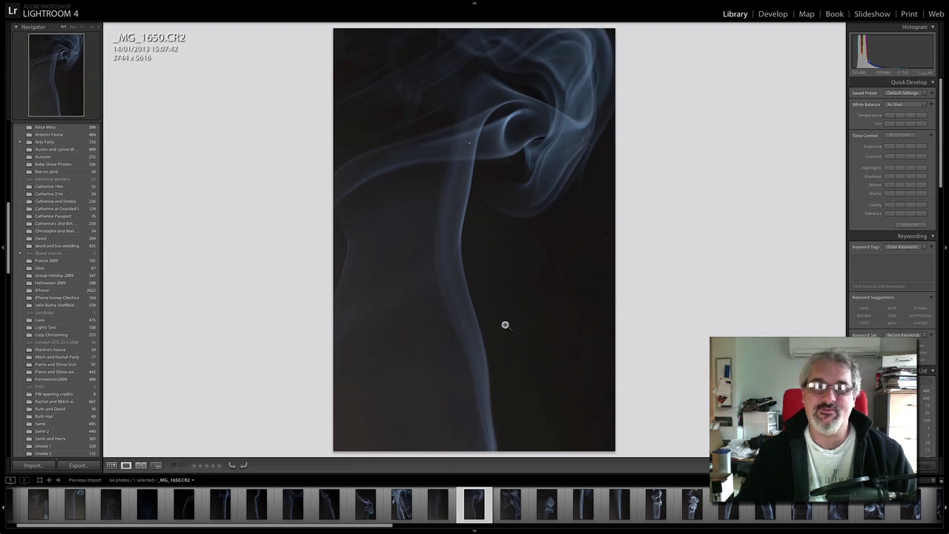
# - Step to the next photo, then return to Grid and inspect _MG_1671 full-size
pyautogui.press('Right')
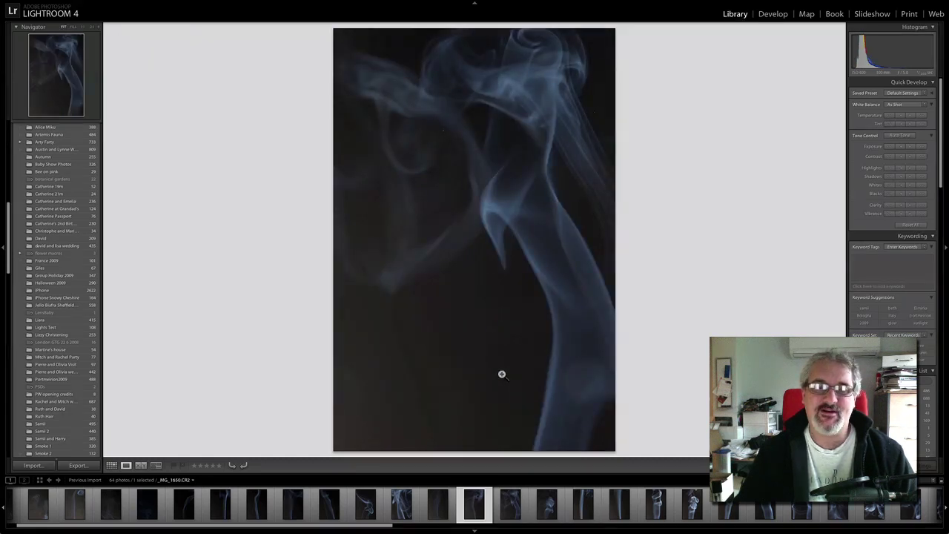
pyautogui.press('g')
pyautogui.scroll(-2, 481, 329)
pyautogui.scroll(-2, 480, 318)
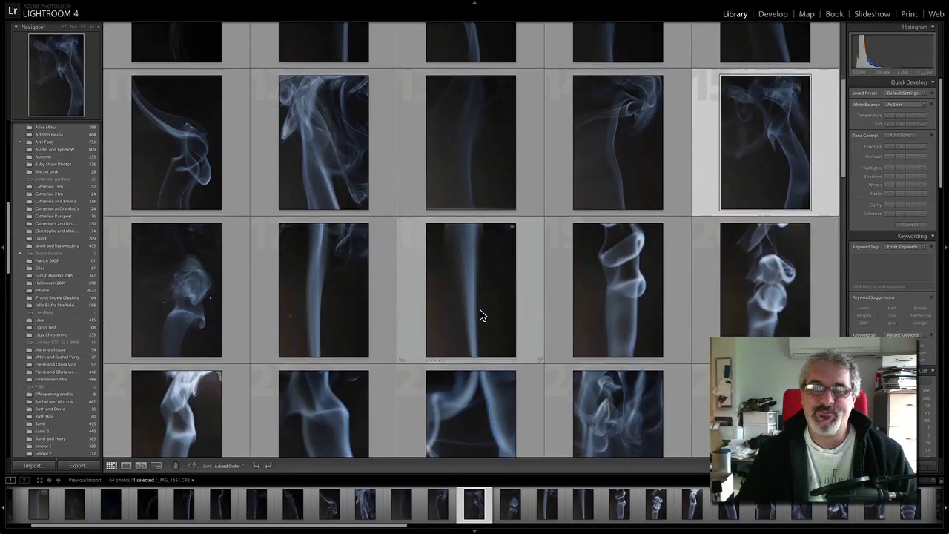
pyautogui.scroll(-3, 480, 315)
pyautogui.scroll(-3, 479, 316)
pyautogui.scroll(-3, 482, 314)
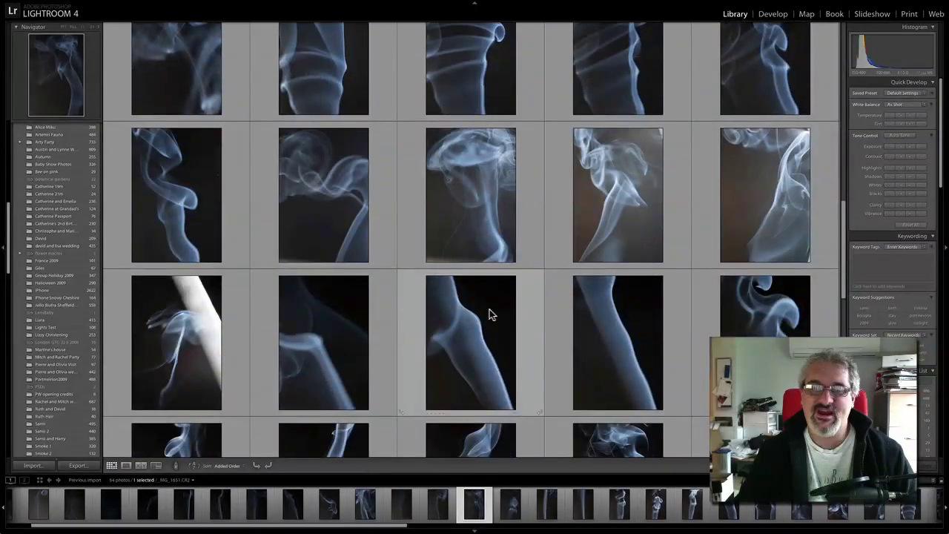
pyautogui.doubleClick(732, 225)
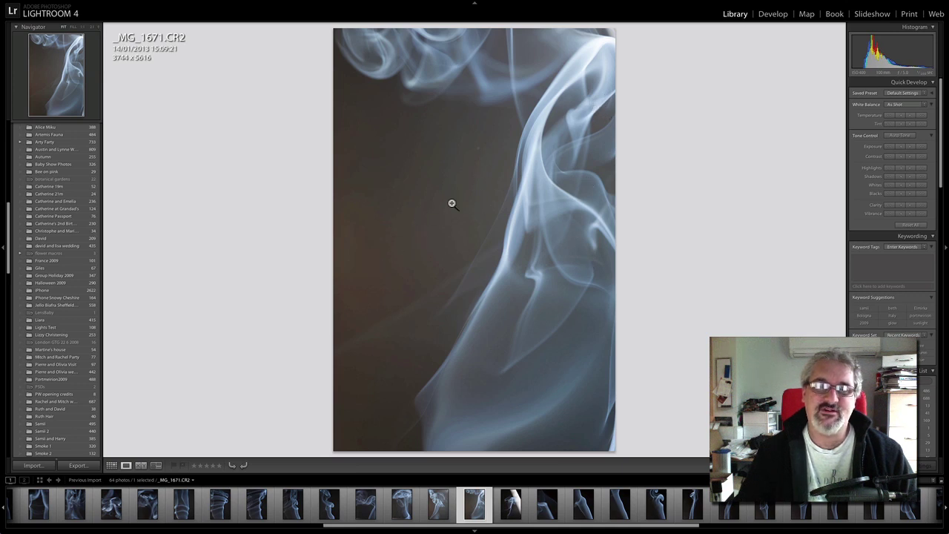
# - Inspect _MG_1672 and _MG_1686 full-size in Loupe
pyautogui.press('g')
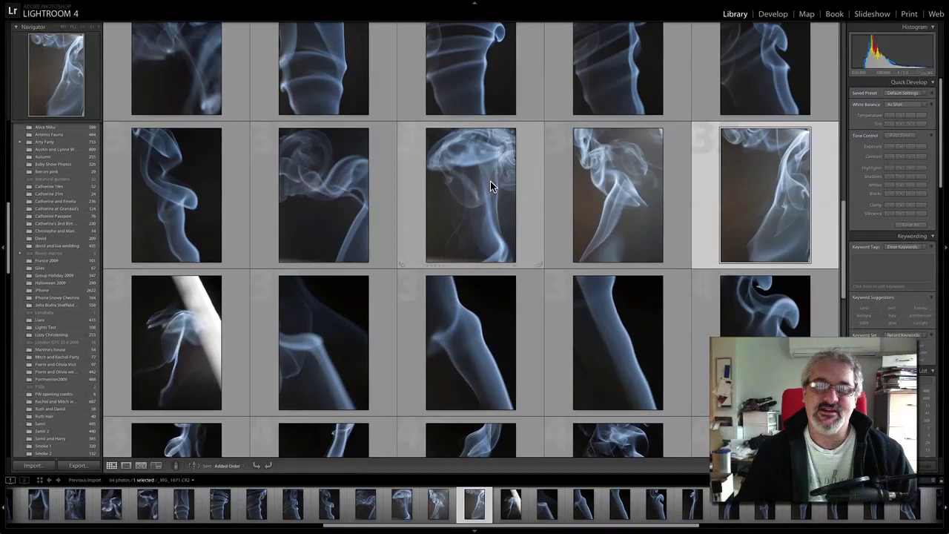
pyautogui.scroll(-2, 509, 271)
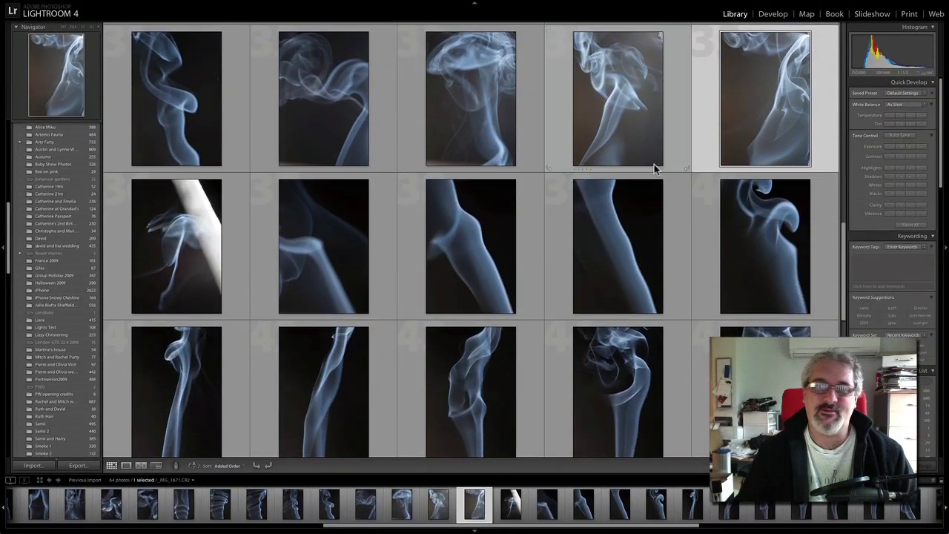
pyautogui.scroll(2, 651, 163)
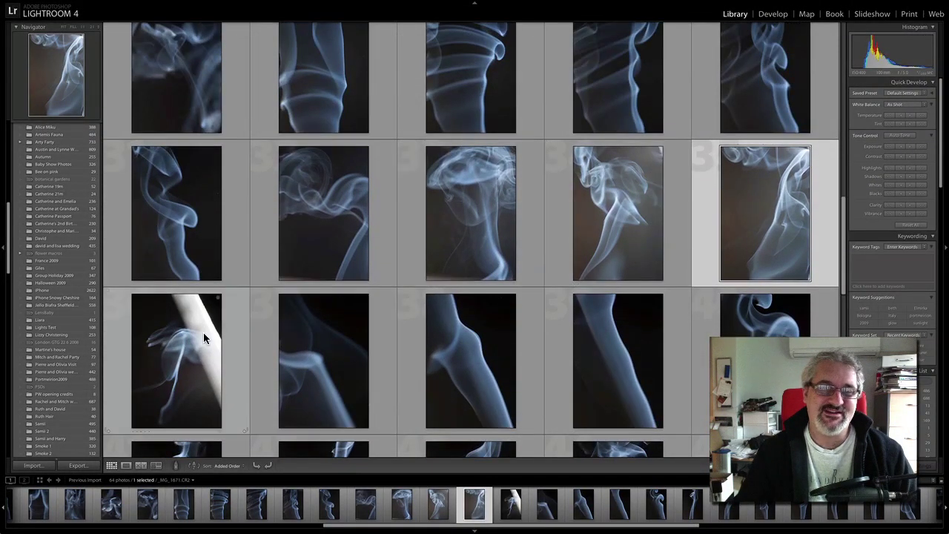
pyautogui.doubleClick(204, 332)
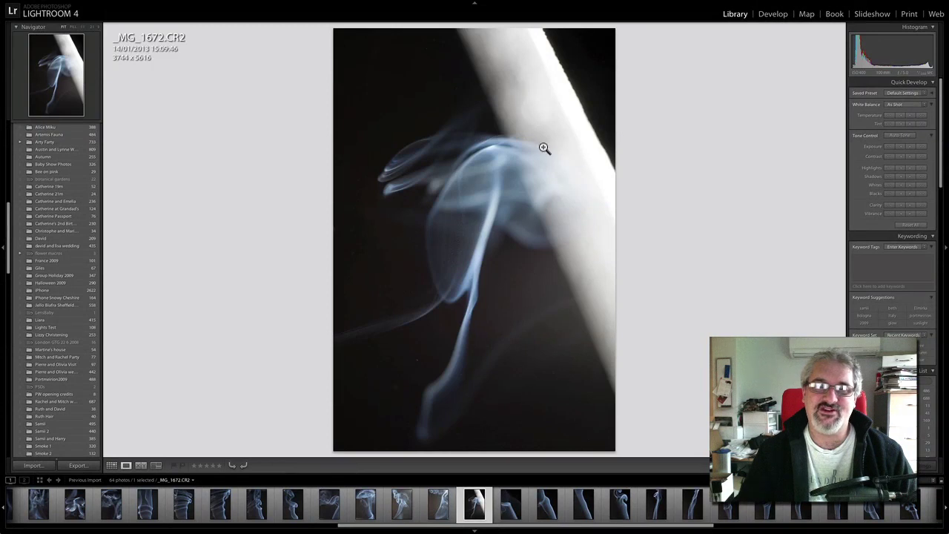
pyautogui.press('g')
pyautogui.scroll(-1, 509, 312)
pyautogui.scroll(-2, 502, 277)
pyautogui.scroll(-1, 502, 276)
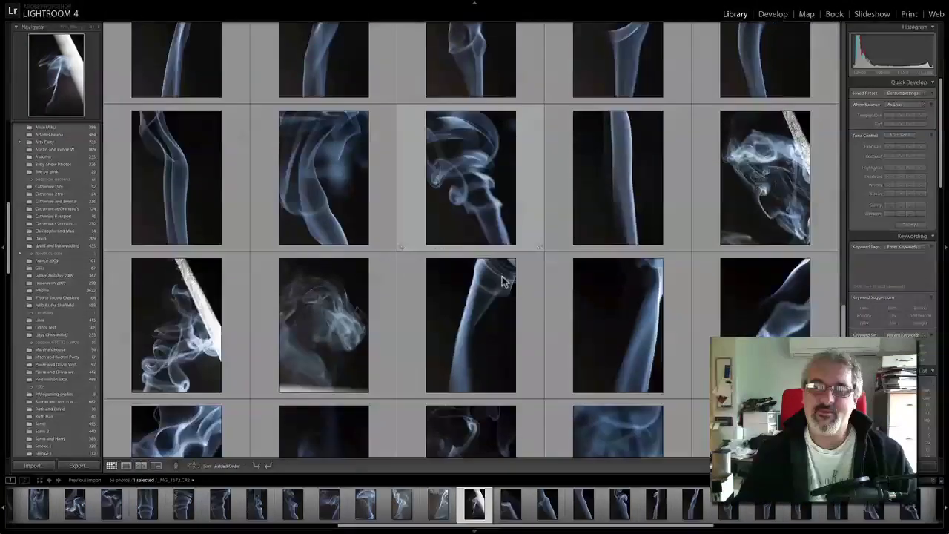
pyautogui.scroll(-1, 502, 275)
pyautogui.doubleClick(790, 117)
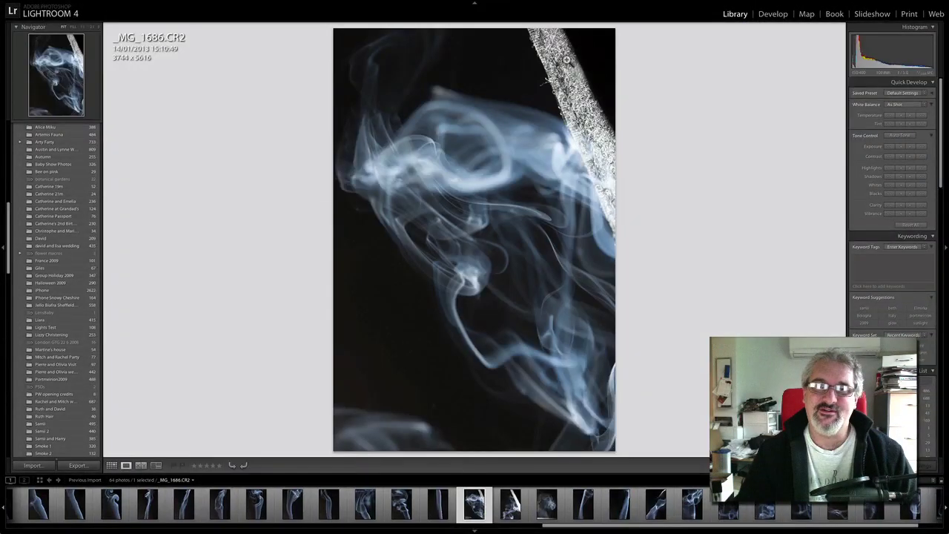
# - View _MG_1700 full-size, then return to the grid scrolled back to the top
pyautogui.press('g')
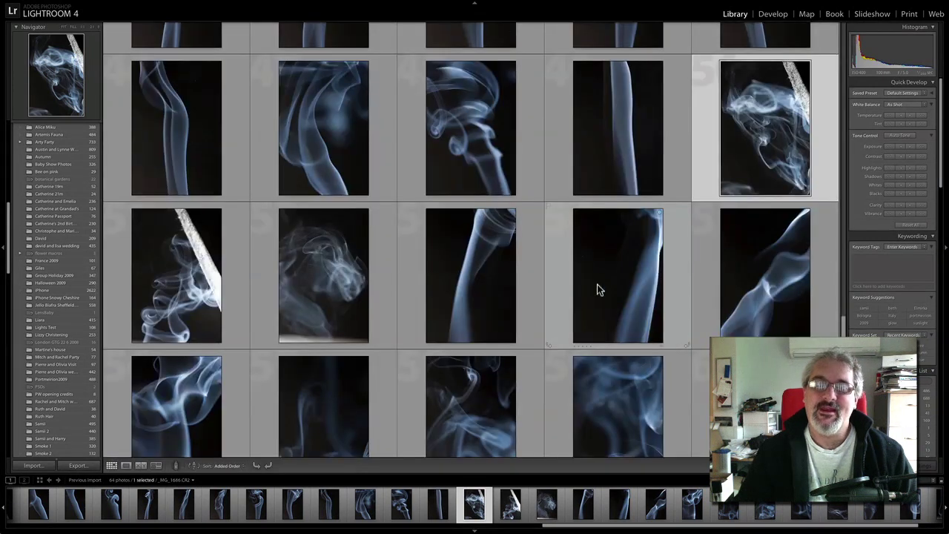
pyautogui.scroll(-1, 597, 284)
pyautogui.scroll(-1, 590, 282)
pyautogui.scroll(-1, 593, 287)
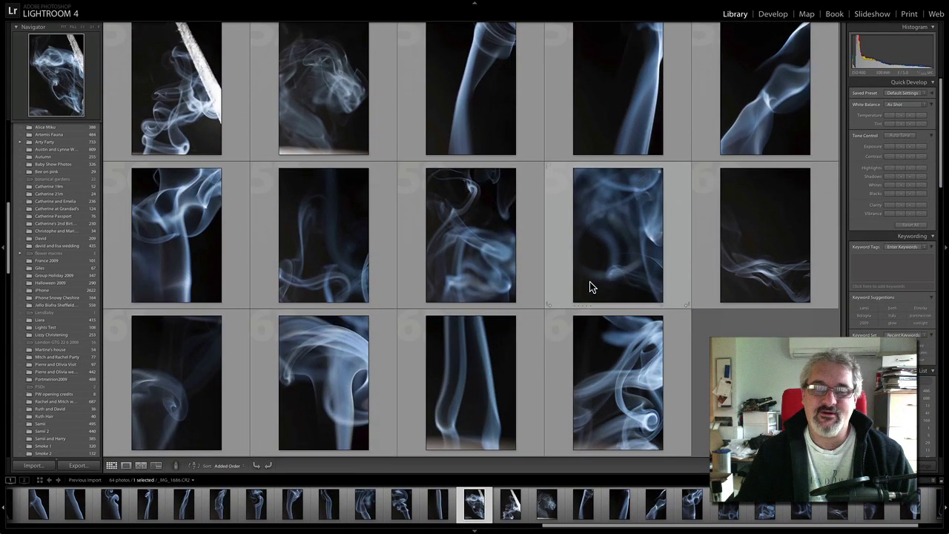
pyautogui.doubleClick(636, 416)
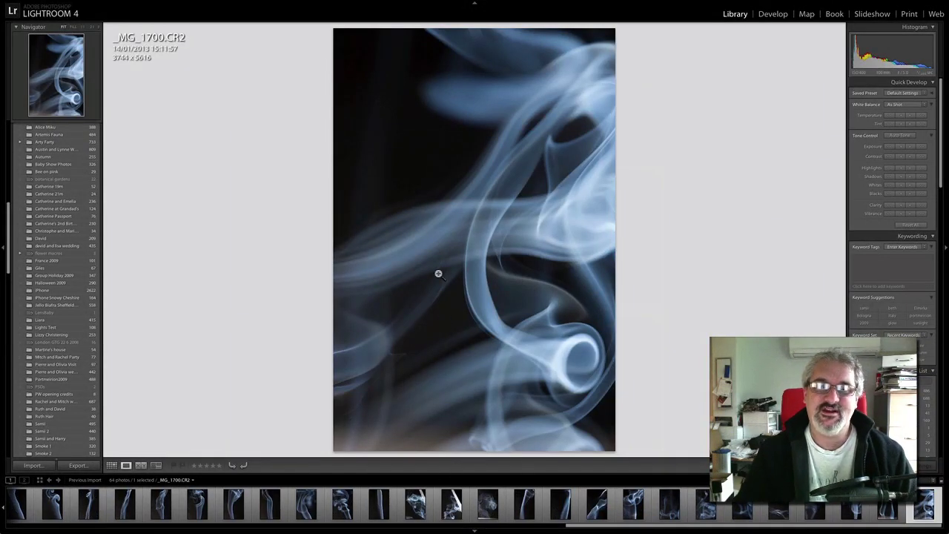
pyautogui.press('g')
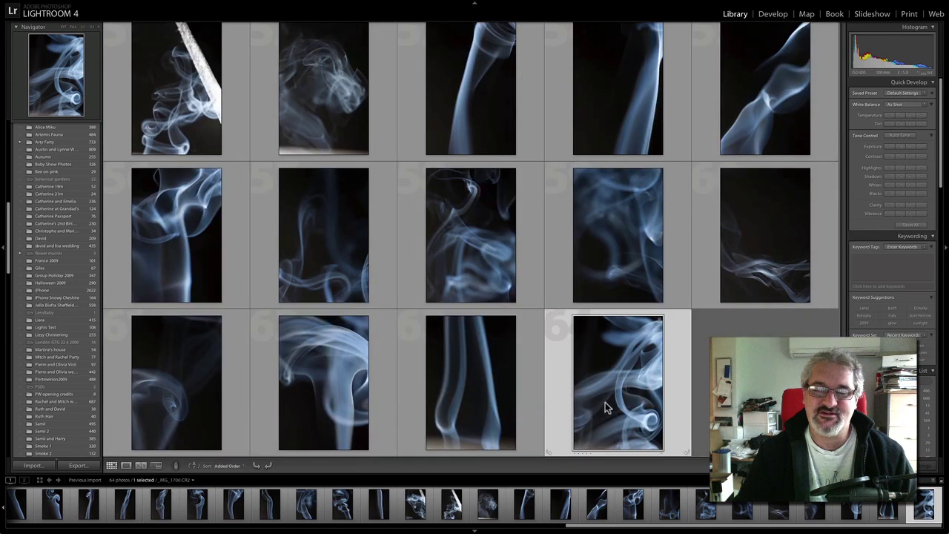
pyautogui.scroll(1, 605, 333)
pyautogui.scroll(1, 605, 332)
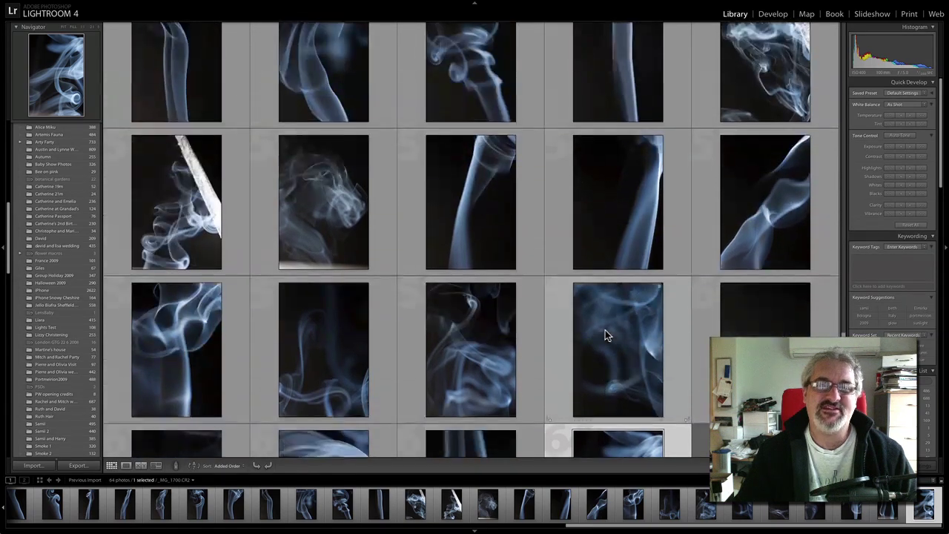
pyautogui.scroll(2, 605, 333)
pyautogui.scroll(3, 605, 335)
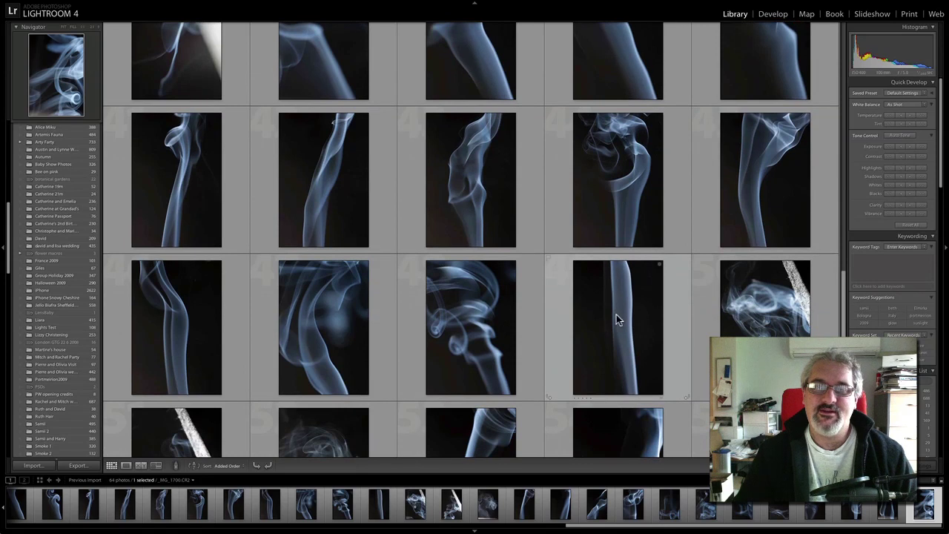
# - Open _MG_1679.CR2 in Loupe and switch it into the Develop module
pyautogui.doubleClick(475, 210)
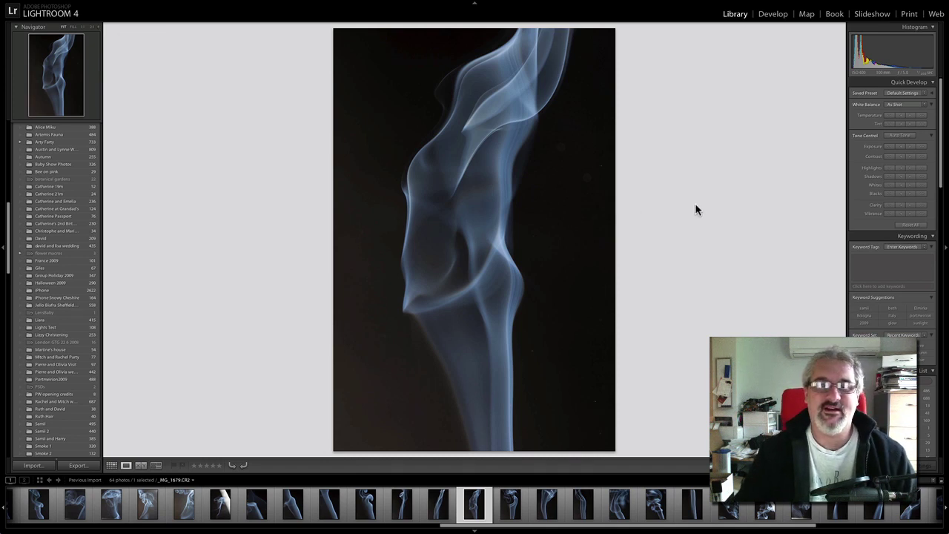
pyautogui.press('d')
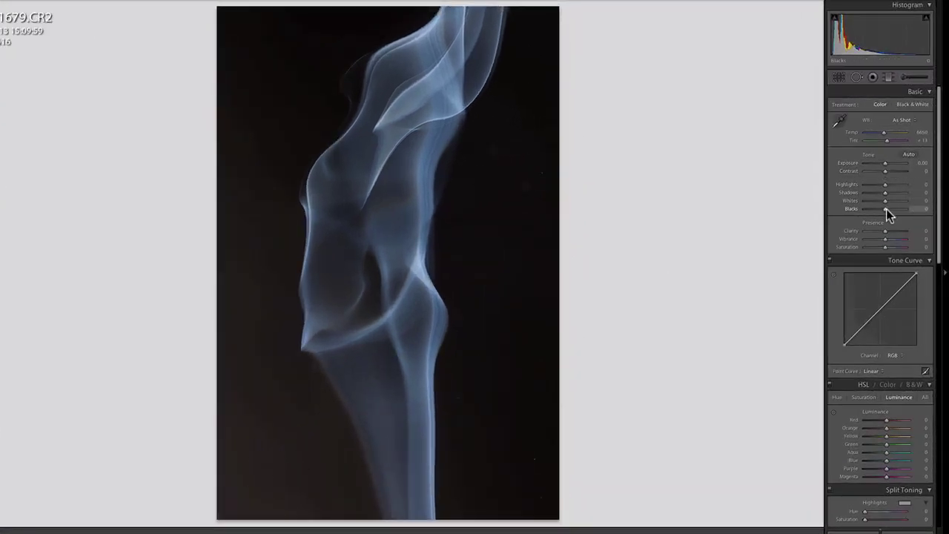
# - Set Blacks to about -53, Exposure to +0.45 and Whites to +40, and fine-tune Highlights
pyautogui.moveTo(886, 209); pyautogui.dragTo(876, 209)
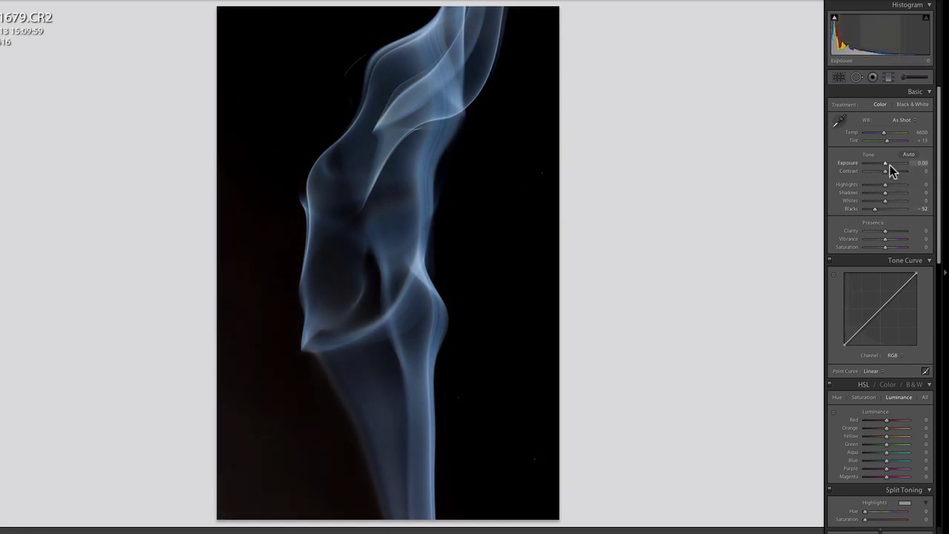
pyautogui.moveTo(886, 162); pyautogui.dragTo(887, 163)
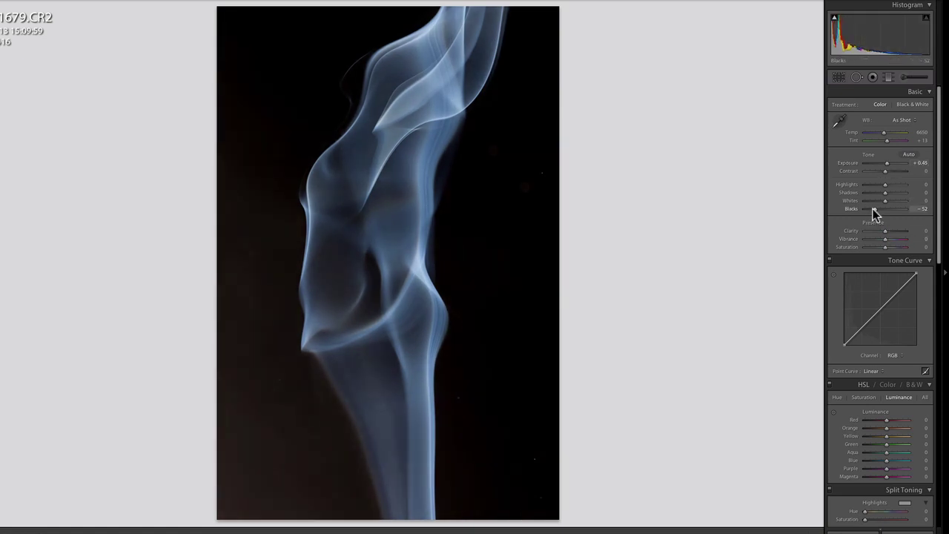
pyautogui.moveTo(872, 209); pyautogui.dragTo(871, 209)
pyautogui.moveTo(888, 201); pyautogui.dragTo(894, 201)
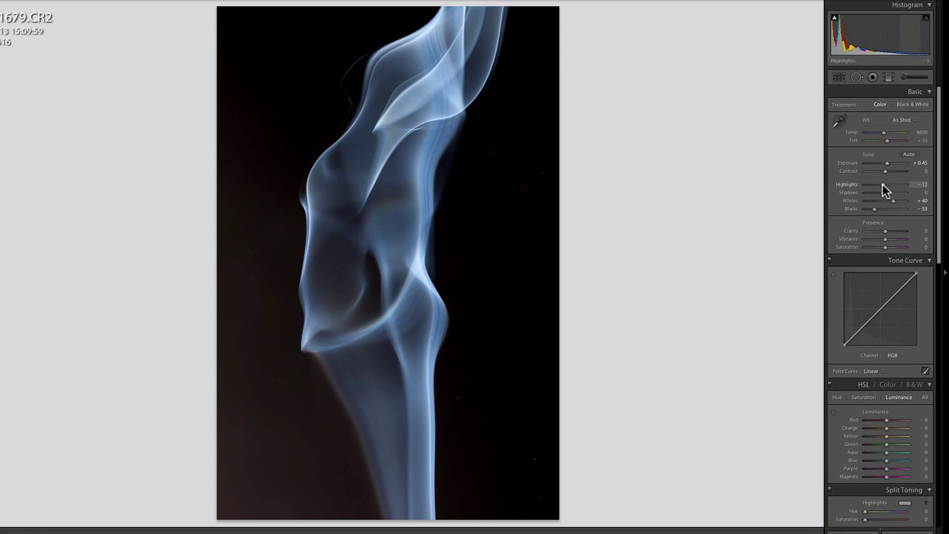
pyautogui.moveTo(882, 184)
pyautogui.mouseDown()
pyautogui.moveTo(894, 190)
pyautogui.moveTo(885, 190)
pyautogui.mouseUp()
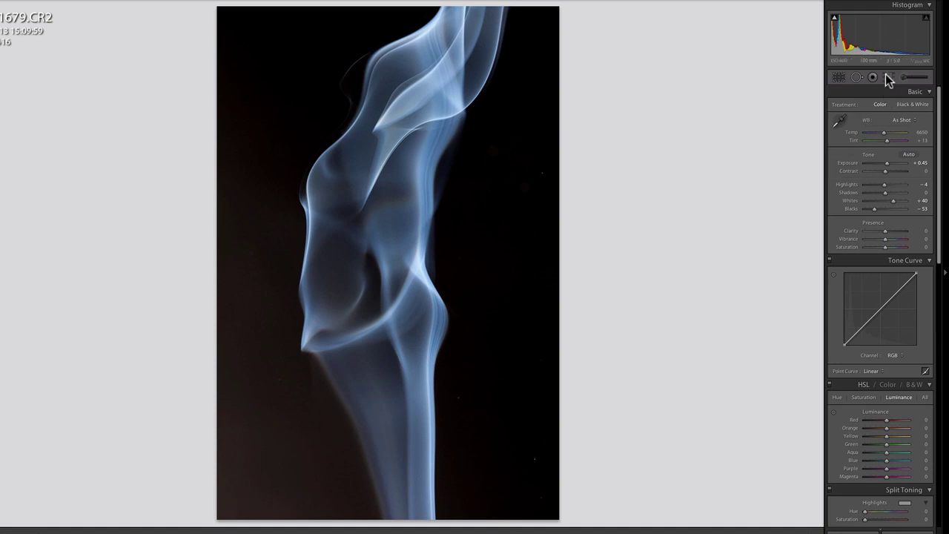
# - Add a Burn (Darken) graduated filter diagonally across the lower smoke
pyautogui.click(890, 75)
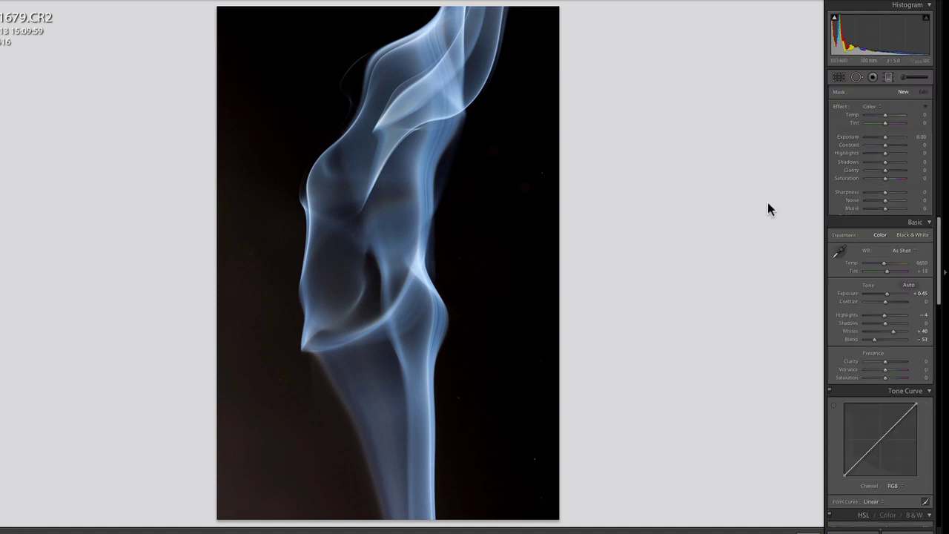
pyautogui.click(876, 108)
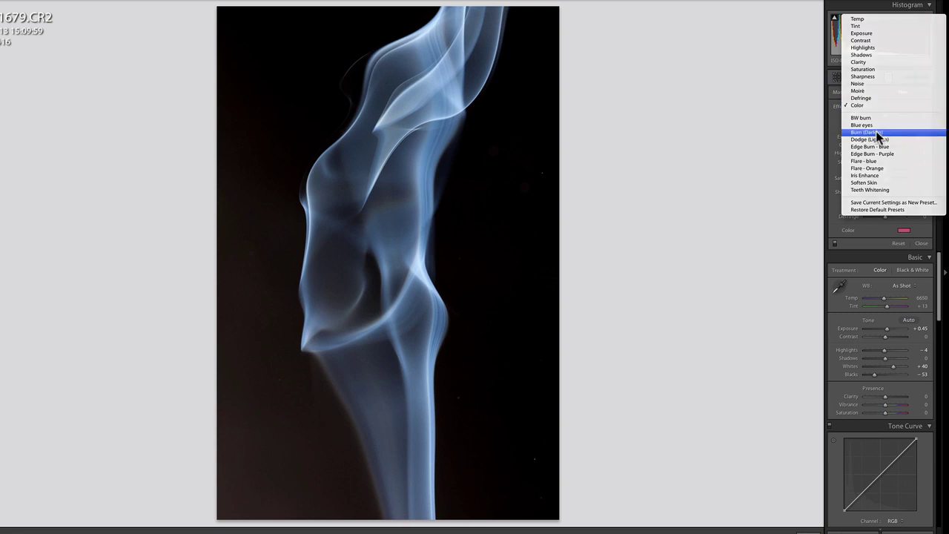
pyautogui.click(877, 133)
pyautogui.moveTo(297, 445)
pyautogui.mouseDown()
pyautogui.moveTo(438, 379)
pyautogui.moveTo(430, 383)
pyautogui.mouseUp()
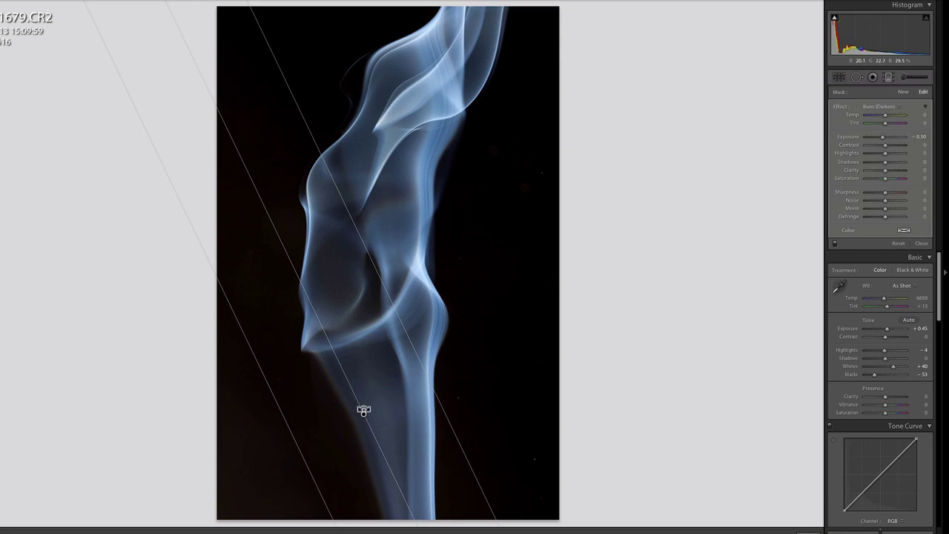
pyautogui.moveTo(363, 410); pyautogui.dragTo(359, 407)
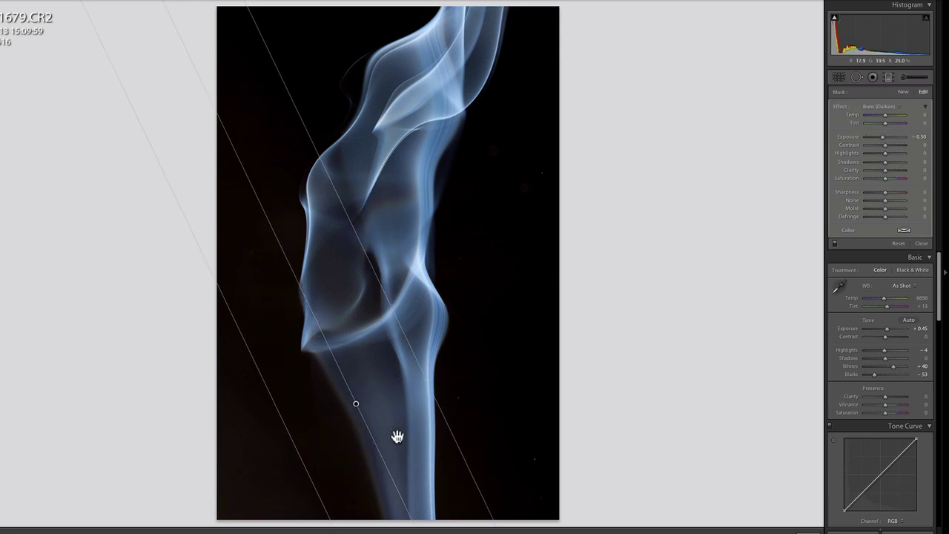
pyautogui.press('m')
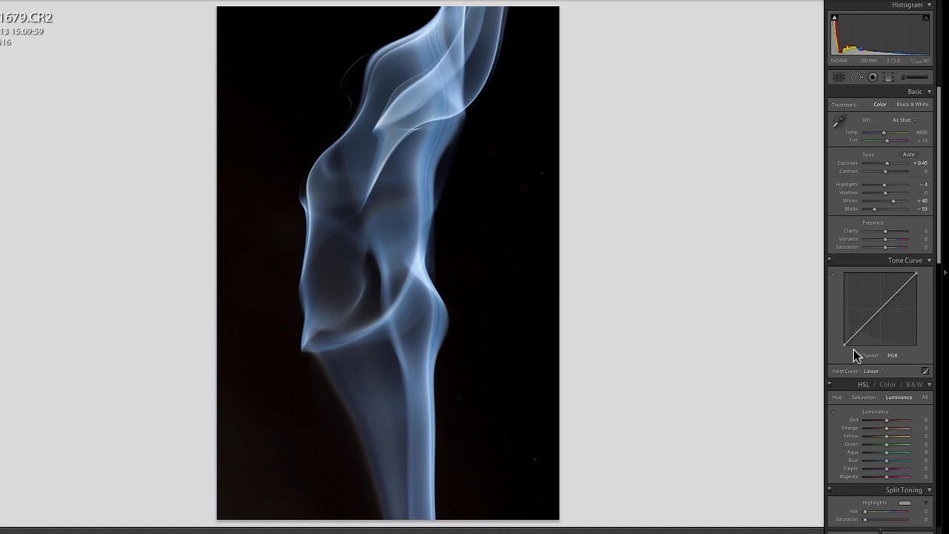
# - Invert the tone curve: black point raised to the top, white point lowered to the bottom
pyautogui.scroll(-1, 881, 207)
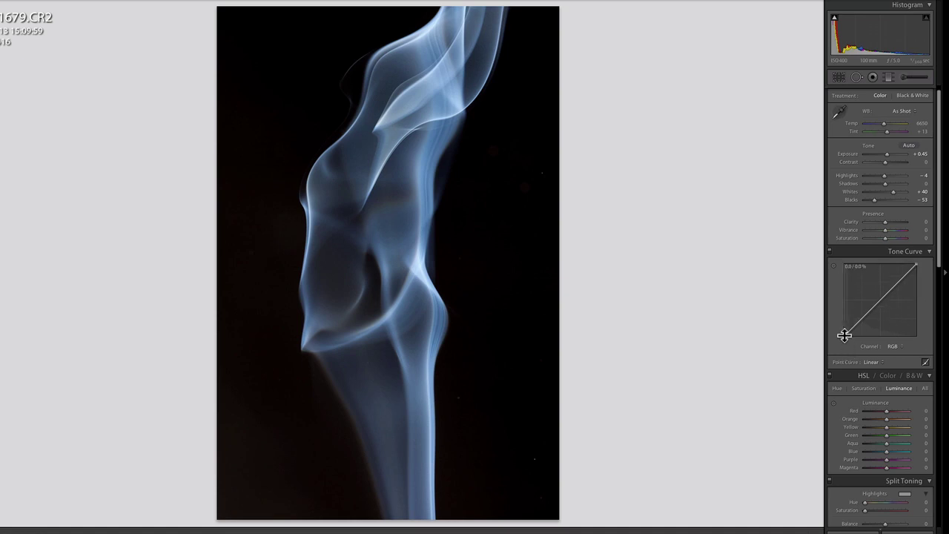
pyautogui.moveTo(845, 336); pyautogui.dragTo(837, 185)
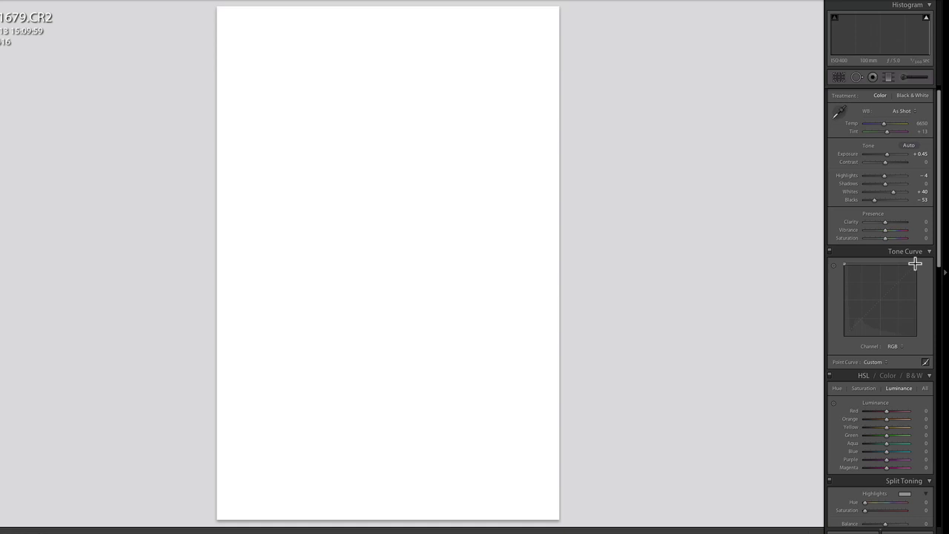
pyautogui.moveTo(915, 264); pyautogui.dragTo(917, 335)
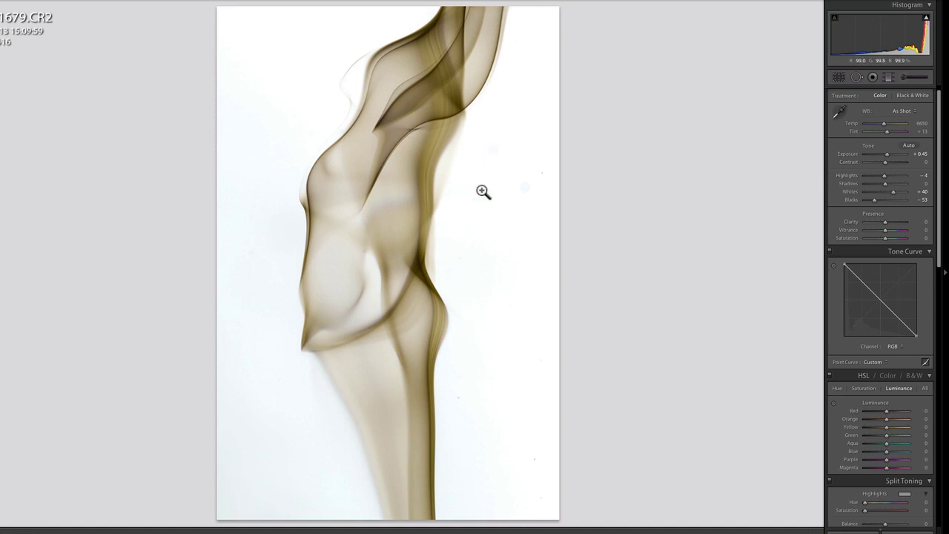
# - Zoom into the white background and heal three dust specks with Spot Removal
pyautogui.click(503, 165)
pyautogui.moveTo(564, 158); pyautogui.dragTo(515, 214)
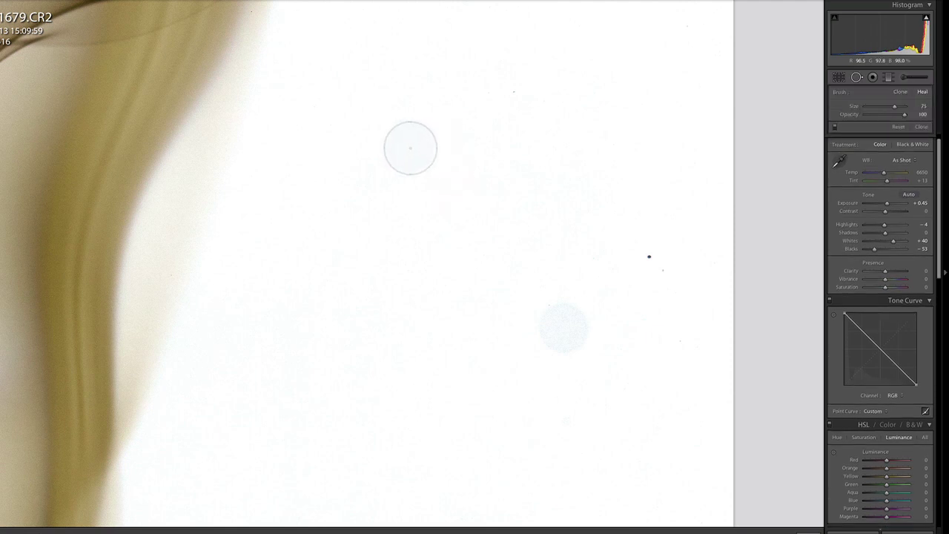
pyautogui.click(407, 146)
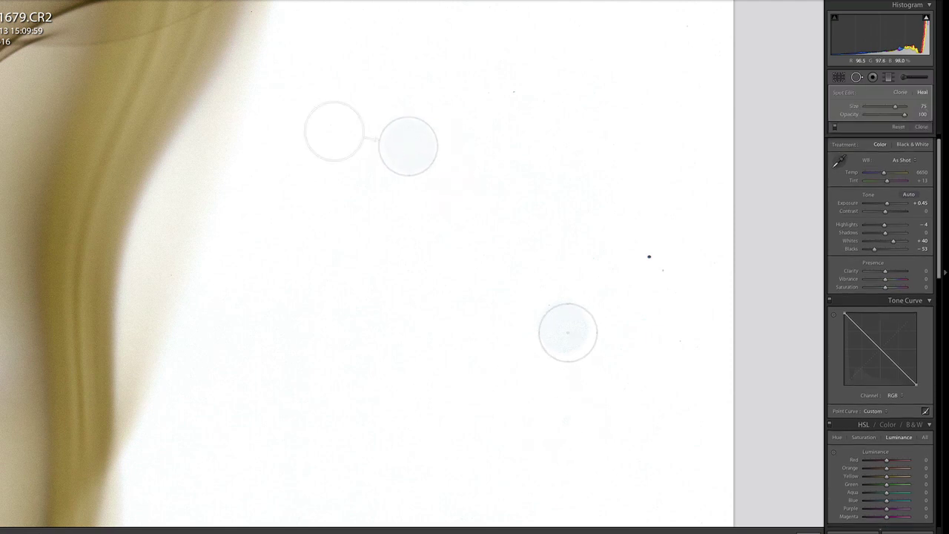
pyautogui.click(564, 328)
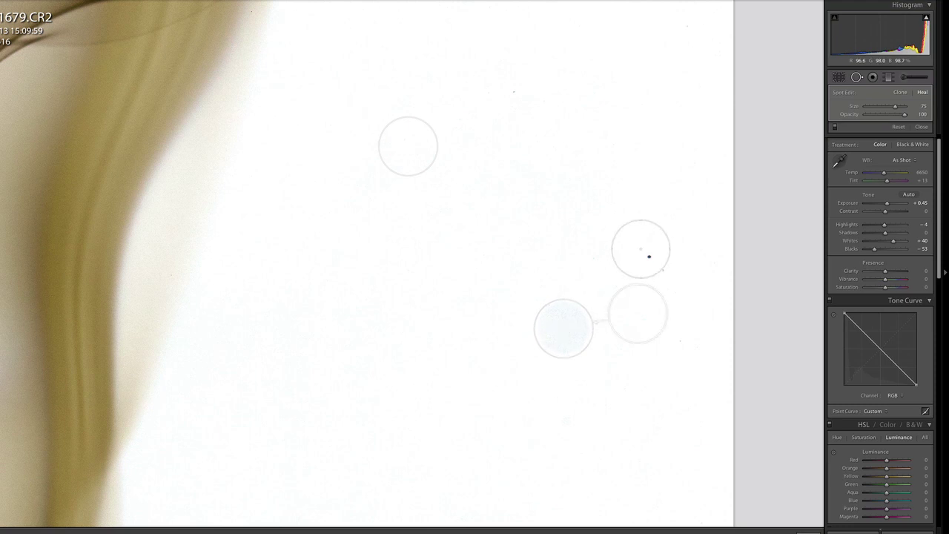
pyautogui.scroll(-3, 648, 256)
pyautogui.scroll(-3, 648, 256)
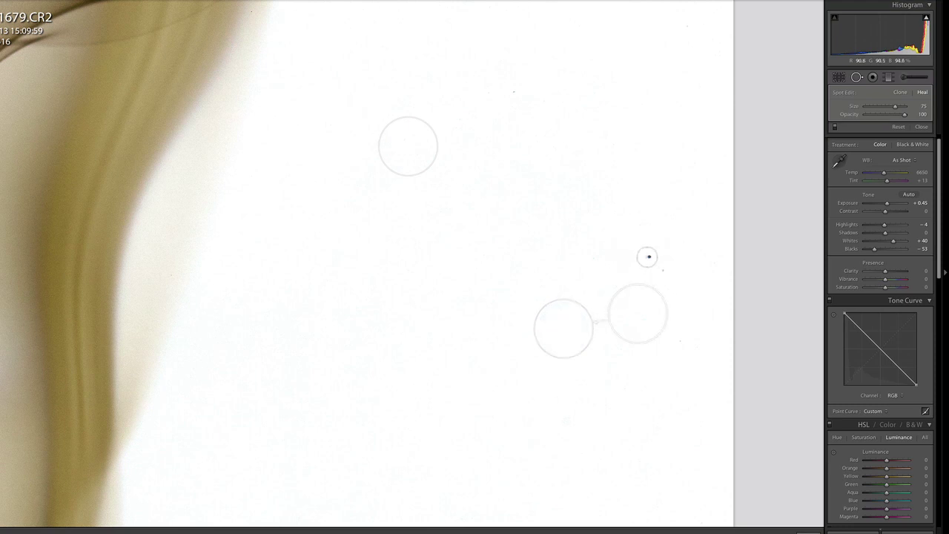
pyautogui.click(649, 257)
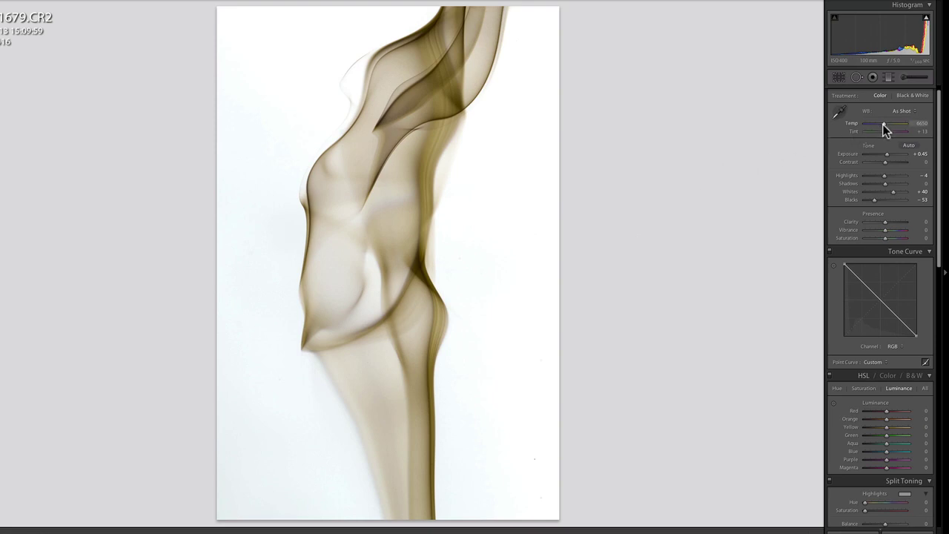
# - Shift Temp toward yellow-green, set Blacks to -77, and lower the burn gradient's exposure to -1.45
pyautogui.moveTo(883, 124)
pyautogui.mouseDown()
pyautogui.moveTo(894, 125)
pyautogui.moveTo(873, 123)
pyautogui.mouseUp()
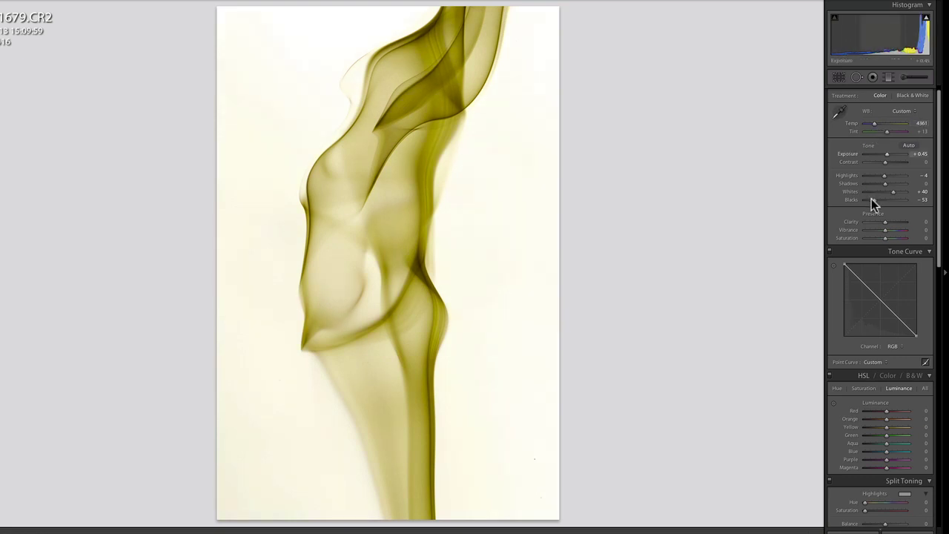
pyautogui.moveTo(873, 200); pyautogui.dragTo(869, 200)
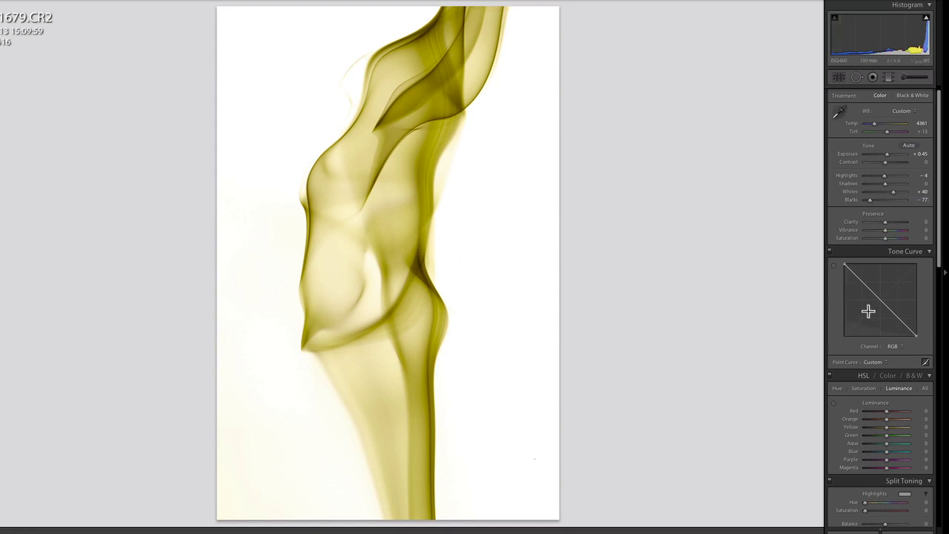
pyautogui.press('m')
pyautogui.click(356, 403)
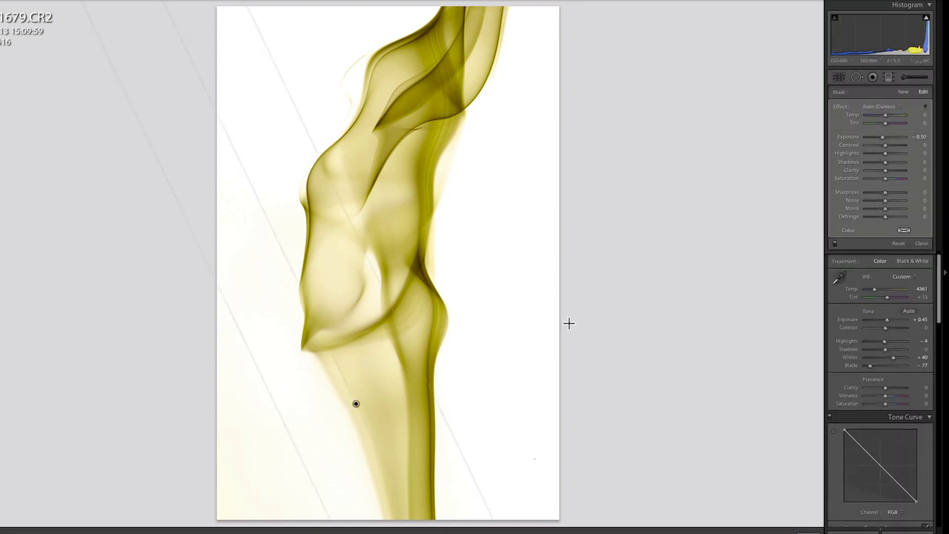
pyautogui.moveTo(881, 137); pyautogui.dragTo(878, 138)
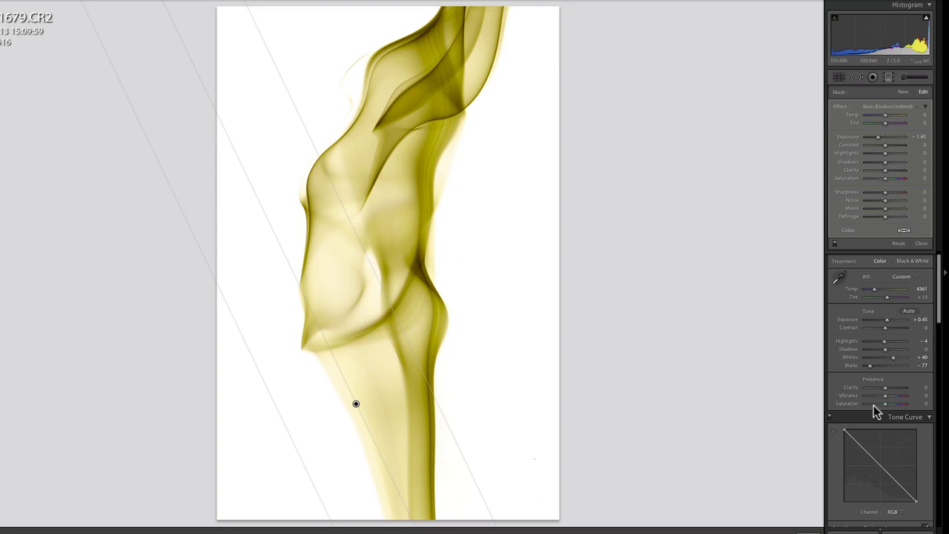
pyautogui.press('Return')
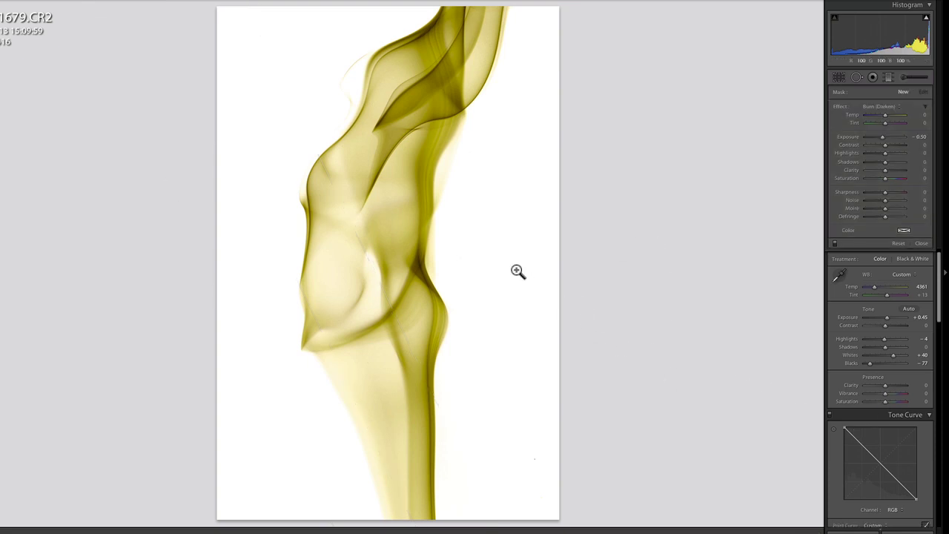
pyautogui.press('m')
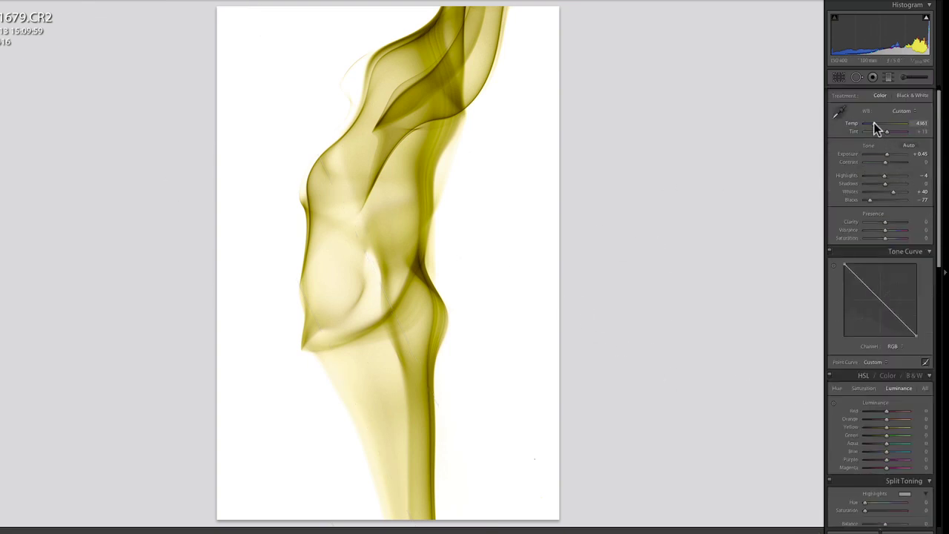
# - Set Temp to 20078 and Tint to -61 for purple smoke, then open the Adjustment Brush
pyautogui.moveTo(874, 122); pyautogui.dragTo(898, 123)
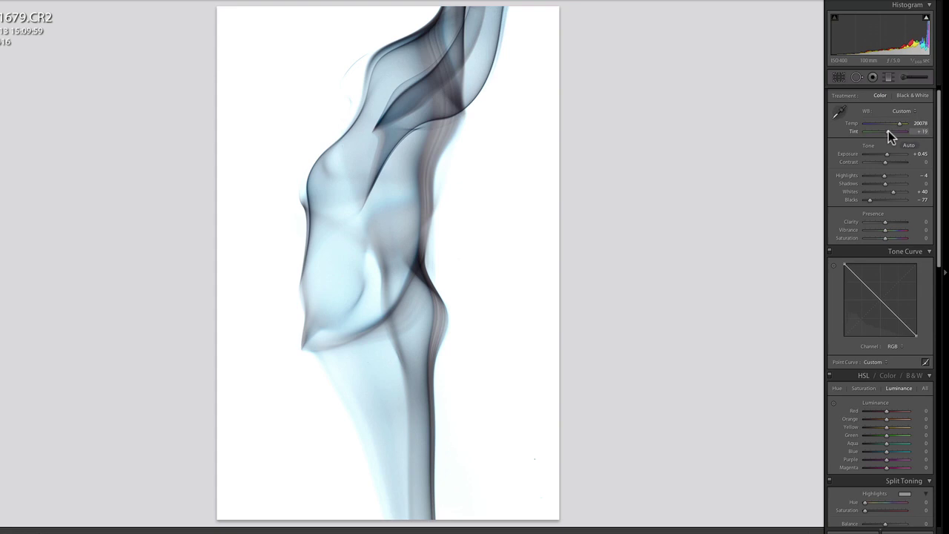
pyautogui.moveTo(887, 132); pyautogui.dragTo(876, 132)
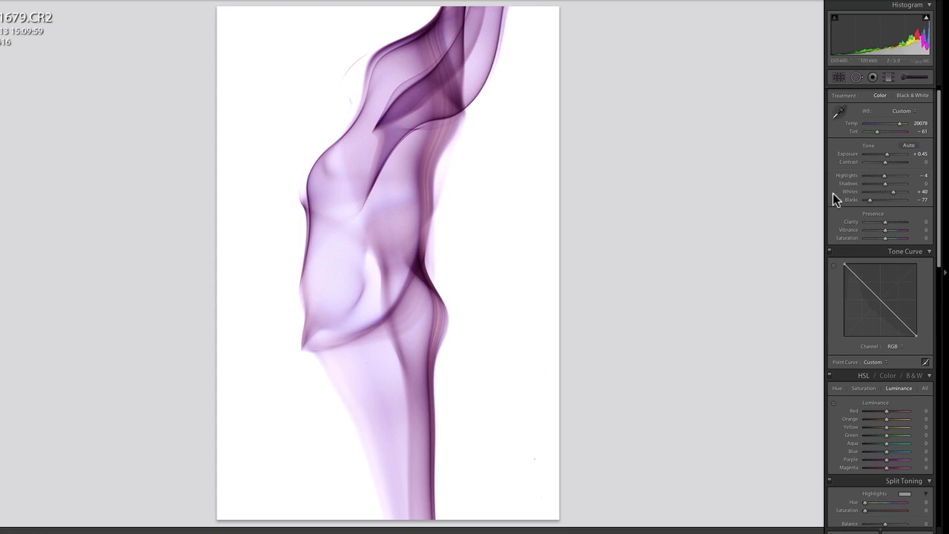
pyautogui.press('k')
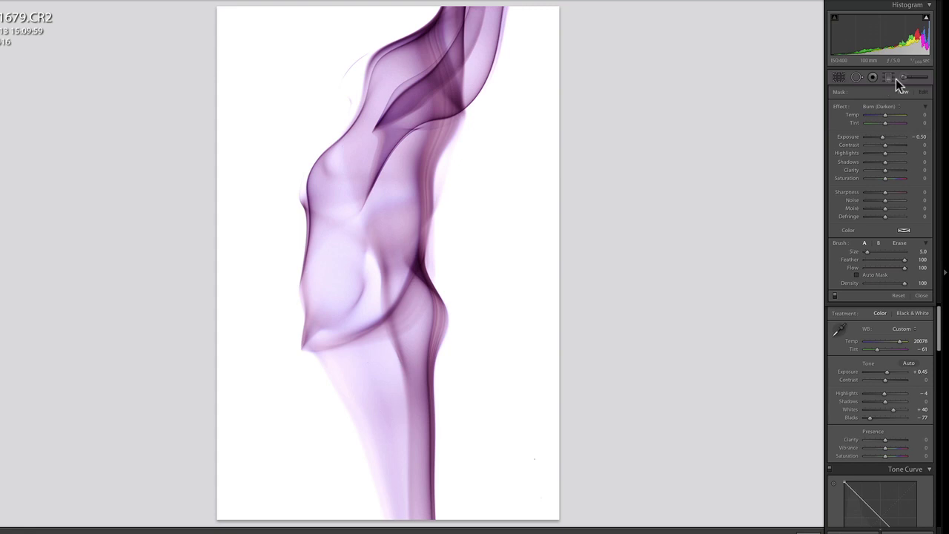
# - Load the Adjustment Brush with the Color effect and a pinkish-red tint
pyautogui.click(889, 106)
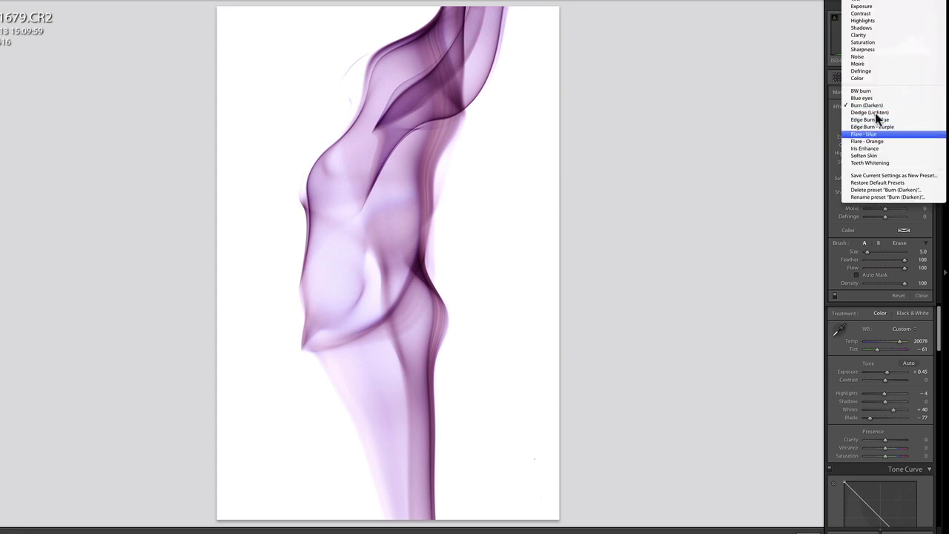
pyautogui.click(868, 76)
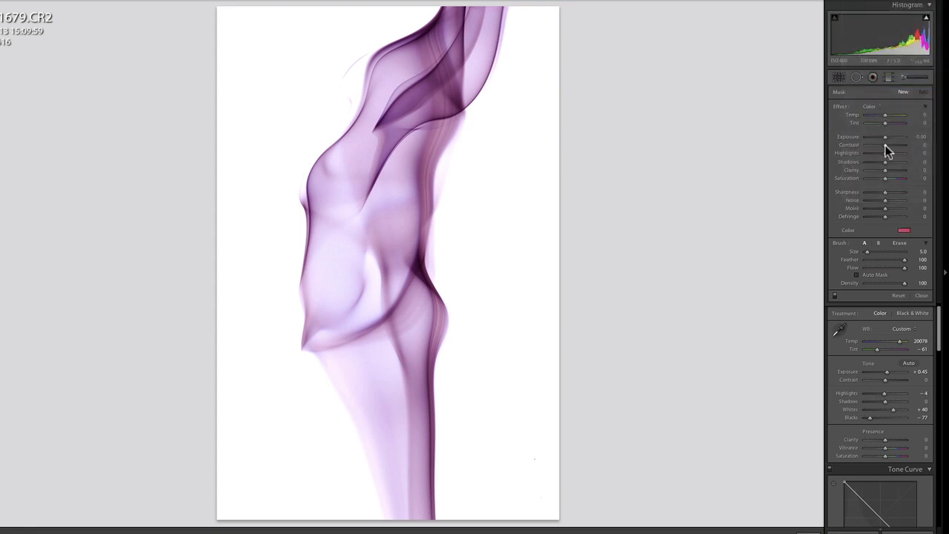
pyautogui.click(904, 231)
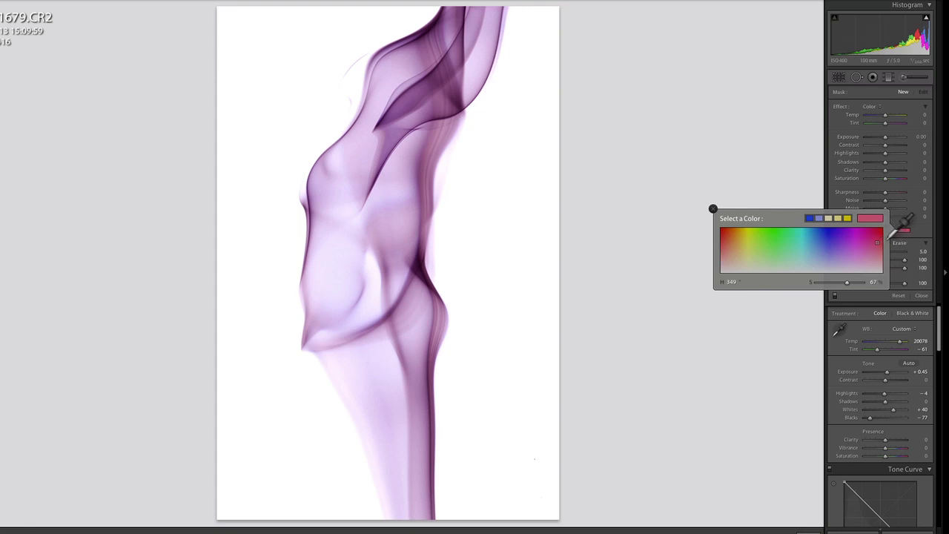
pyautogui.click(905, 233)
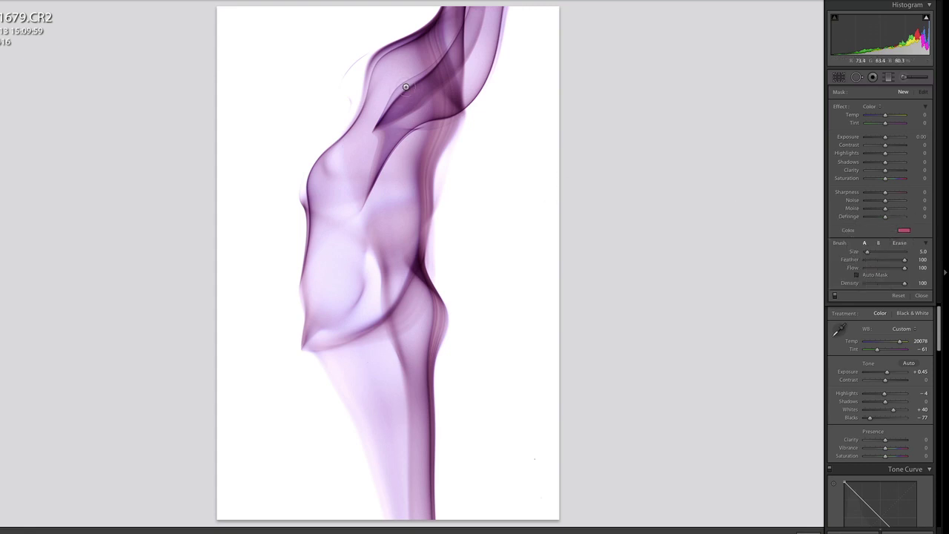
# - Brush the tint down the smoke's right edge at the top, middle and bottom
pyautogui.moveTo(436, 68); pyautogui.dragTo(441, 97)
pyautogui.moveTo(425, 231); pyautogui.dragTo(428, 278)
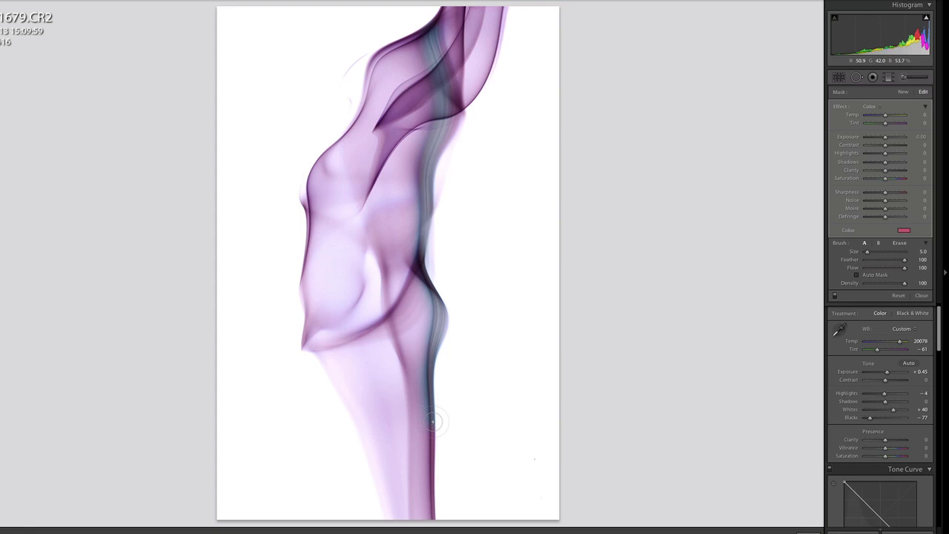
pyautogui.moveTo(436, 475); pyautogui.dragTo(437, 499)
# - Switch the brush to Erase and remove stray tint near the top of the smoke
pyautogui.press('alt')
pyautogui.press('alt')
pyautogui.press('alt')
pyautogui.moveTo(451, 15); pyautogui.dragTo(446, 32)
pyautogui.moveTo(445, 32); pyautogui.dragTo(453, 58)
pyautogui.press('k')
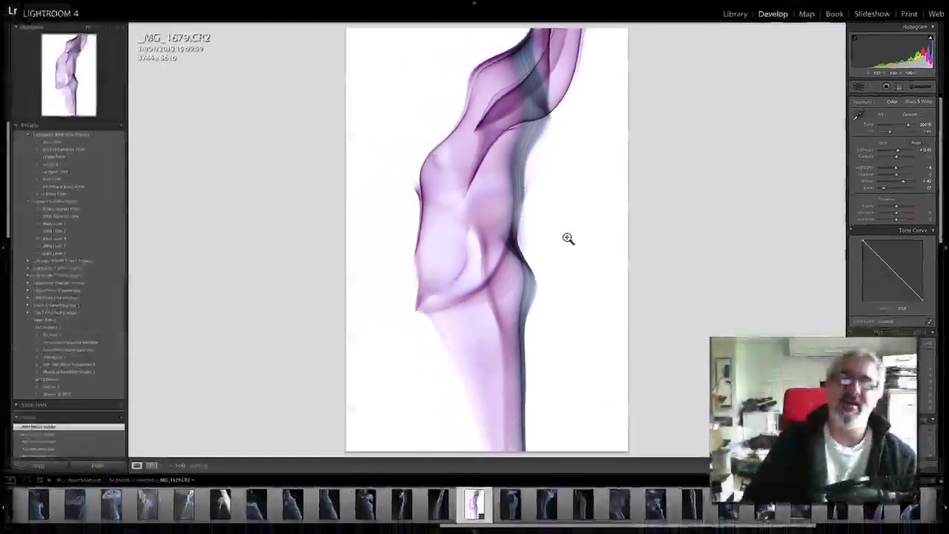